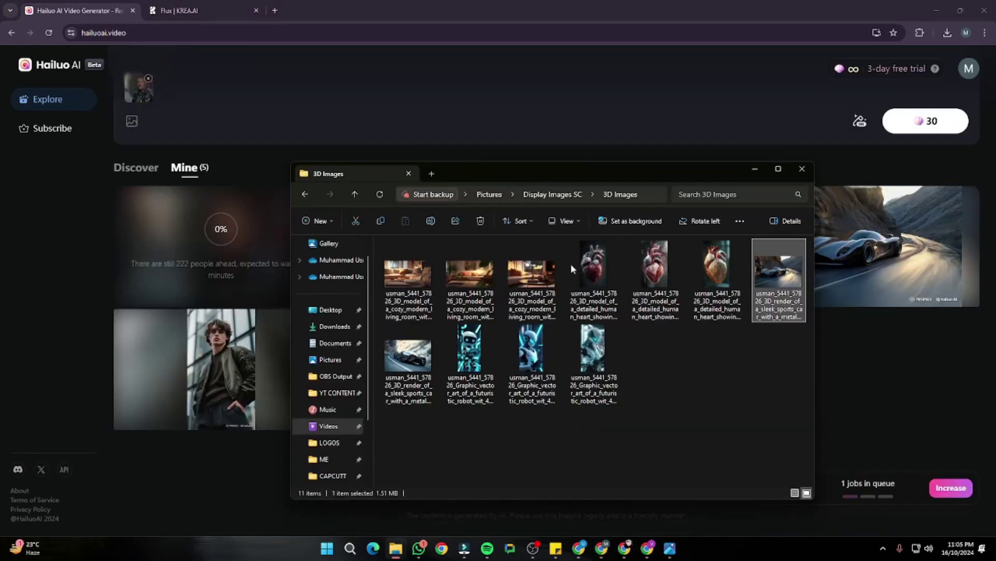
Compare the sports car source image with its generated video and the prompt "car moving in hilly area"
{"action": "double_click", "coordinate": [769, 239]}
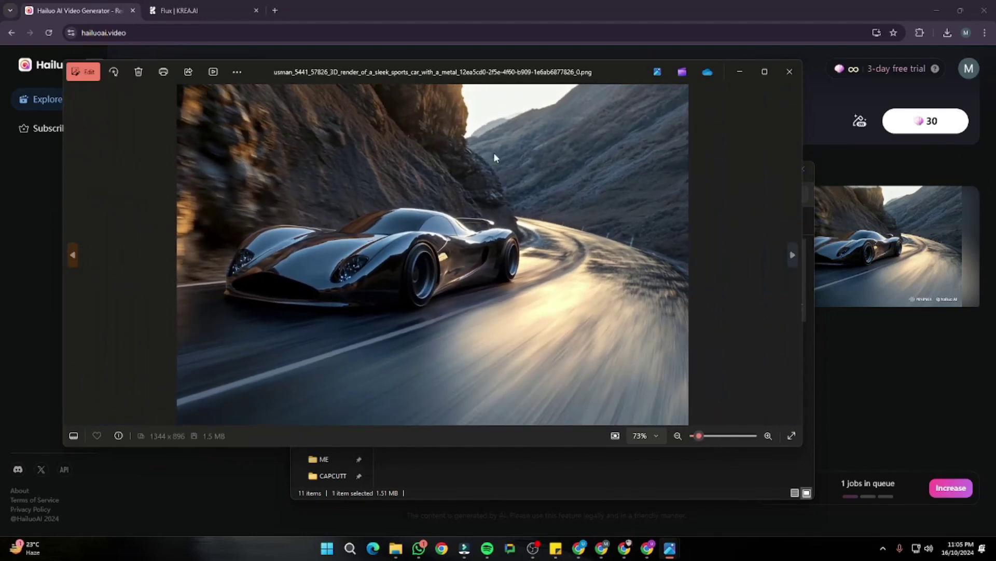
{"action": "left_click", "coordinate": [737, 71]}
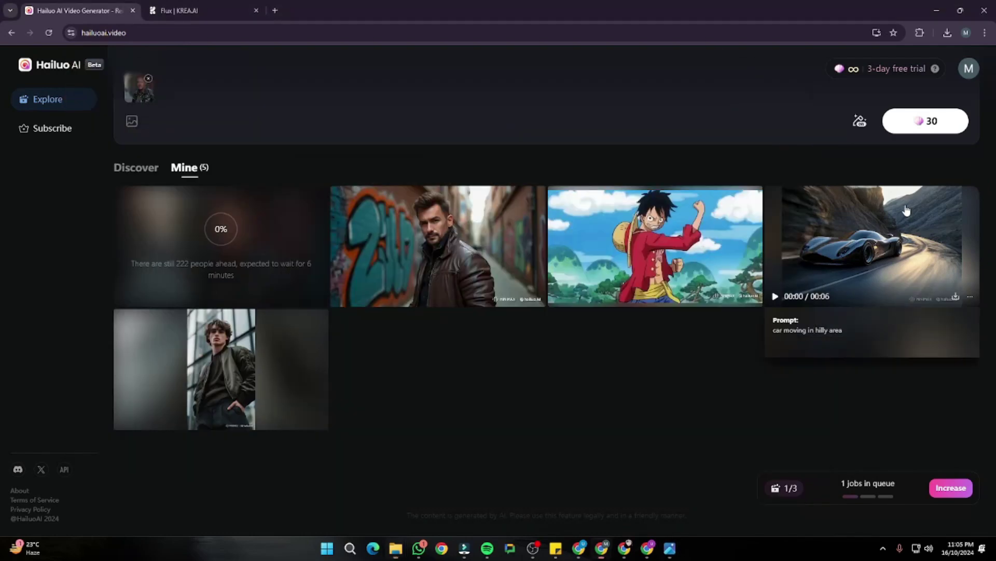
{"action": "left_click", "coordinate": [877, 254]}
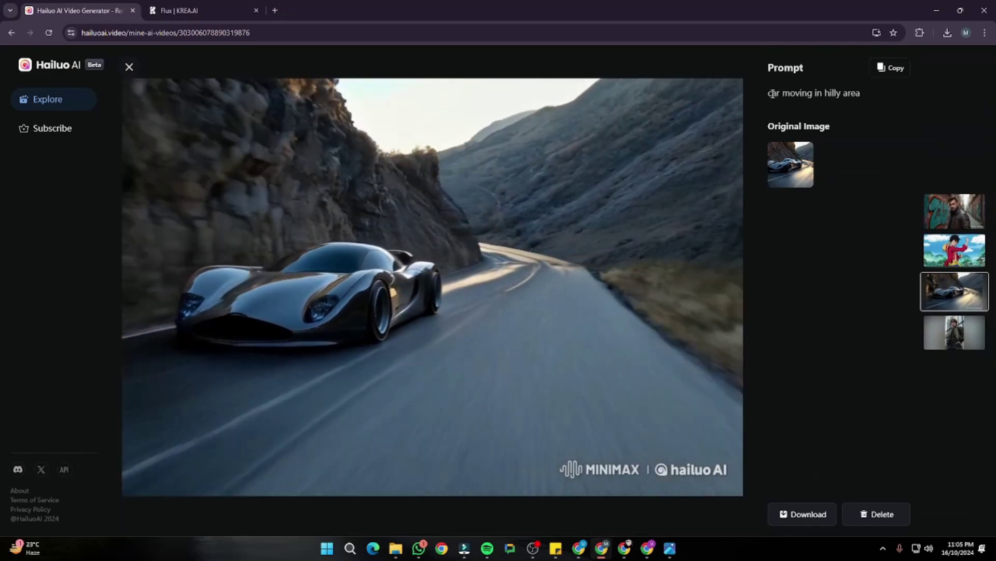
{"action": "left_click_drag", "start_coordinate": [768, 93], "coordinate": [867, 91]}
{"action": "left_click", "coordinate": [867, 92]}
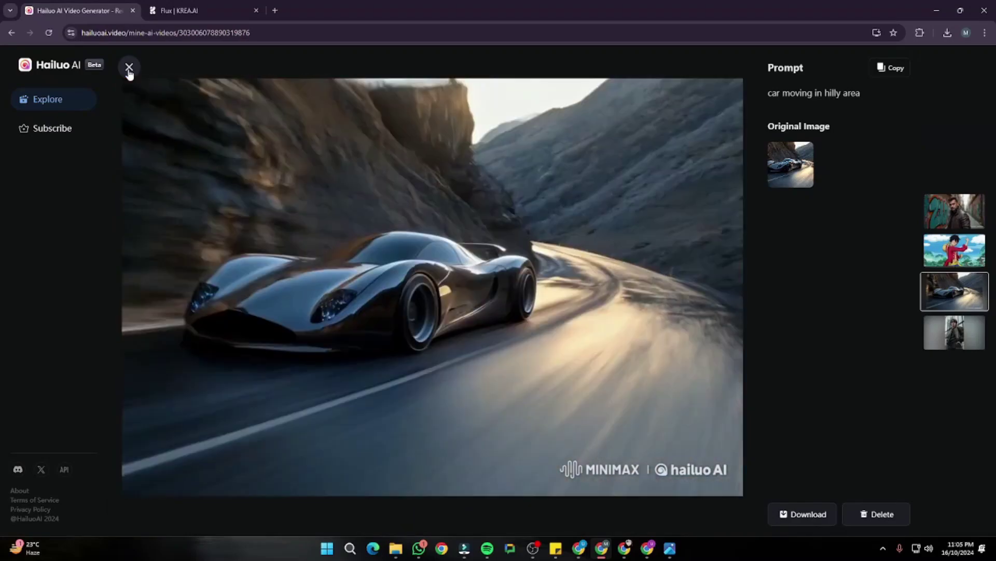
{"action": "left_click", "coordinate": [129, 68]}
{"action": "left_click", "coordinate": [587, 345]}
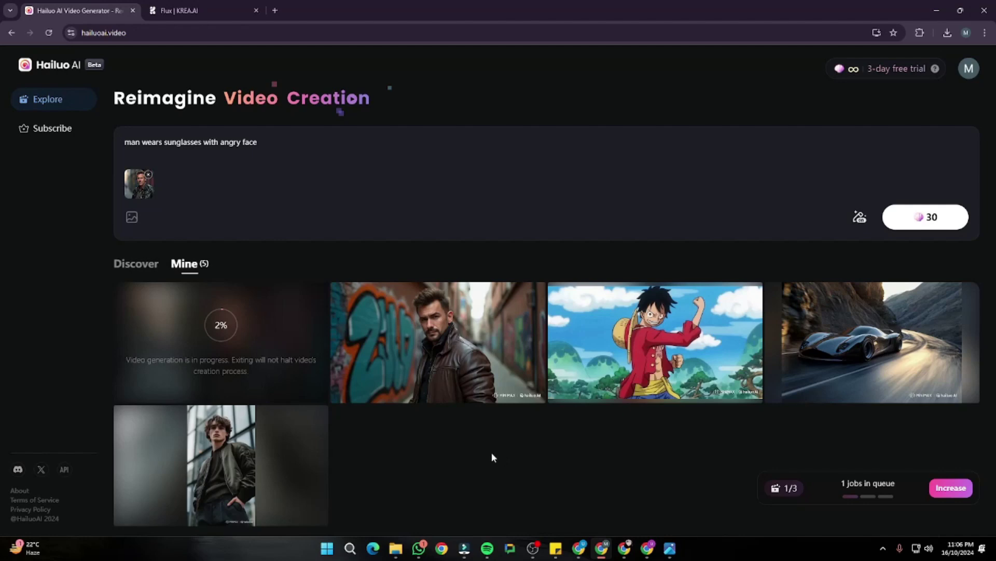
Switch to the KREA AI Flux page and review the two portrait prompts with their generated images
{"action": "left_click", "coordinate": [187, 10]}
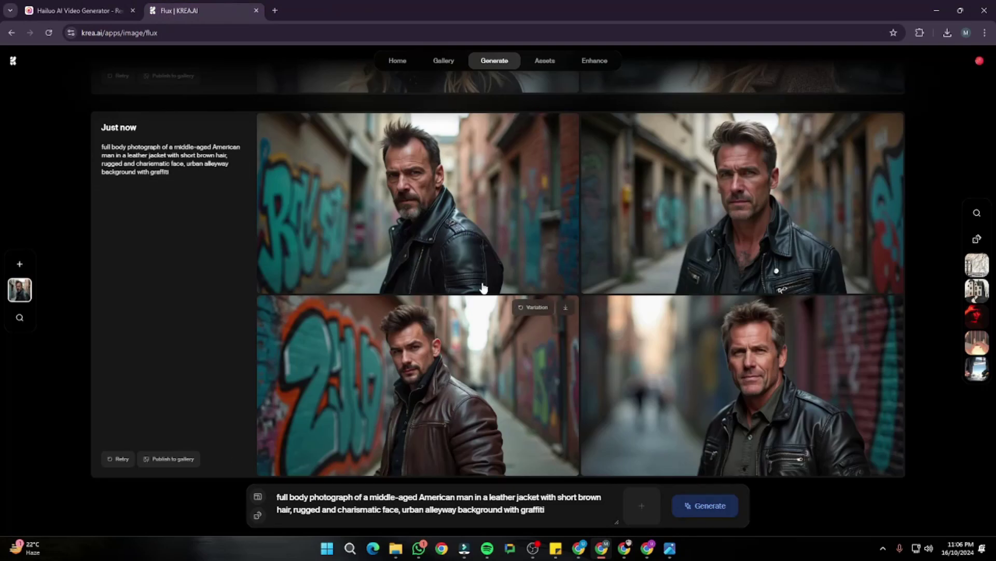
{"action": "scroll", "coordinate": [483, 288], "scroll_direction": "up", "scroll_amount": 6}
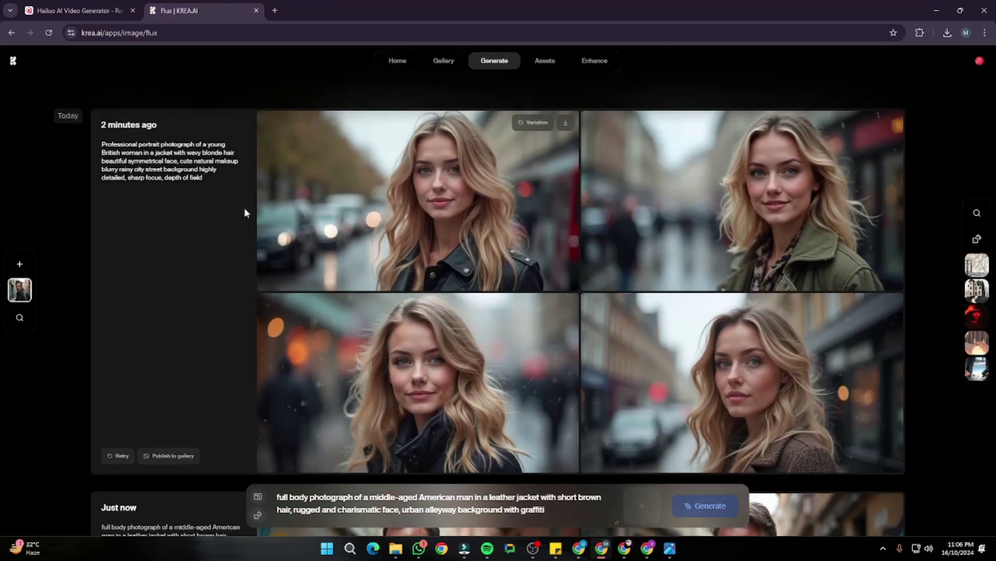
{"action": "scroll", "coordinate": [128, 158], "scroll_direction": "down", "scroll_amount": 4}
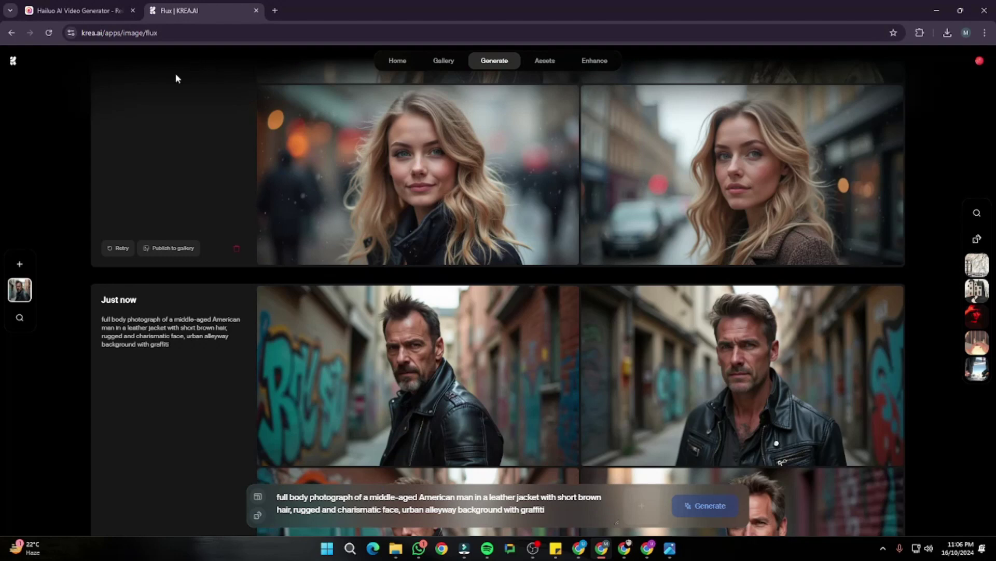
{"action": "scroll", "coordinate": [119, 365], "scroll_direction": "down", "scroll_amount": 2}
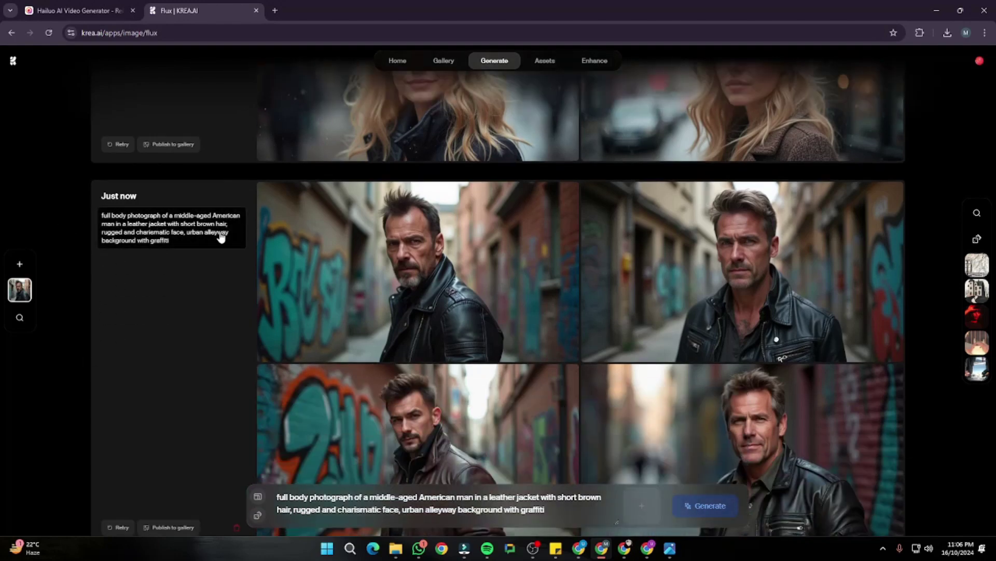
{"action": "scroll", "coordinate": [190, 265], "scroll_direction": "down", "scroll_amount": 1}
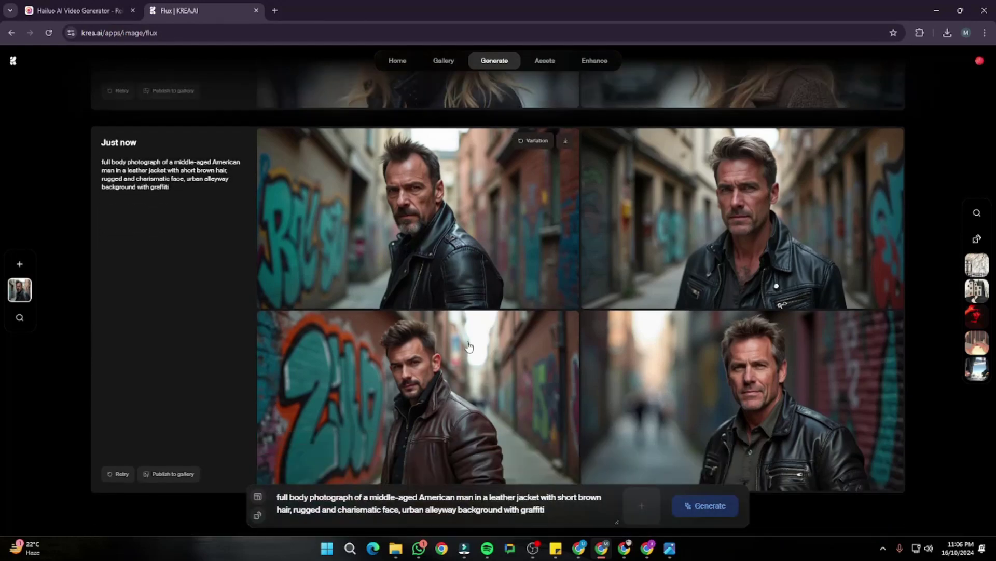
View the generated images of the man in a leather jacket enlarged, one after another
{"action": "left_click", "coordinate": [787, 347]}
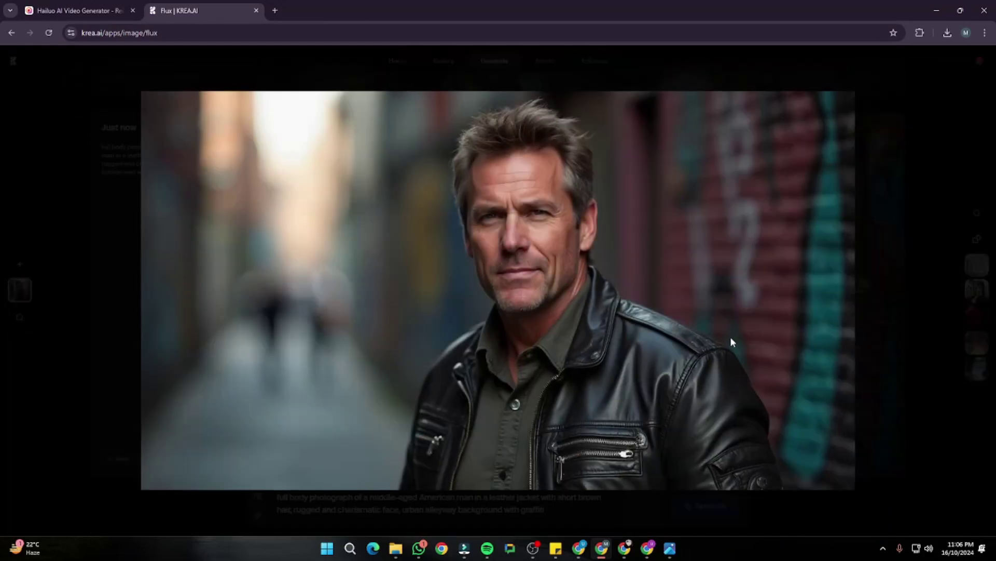
{"action": "key", "text": "Right"}
{"action": "key", "text": "Right"}
{"action": "key", "text": "Right"}
{"action": "key", "text": "Right"}
{"action": "key", "text": "Right"}
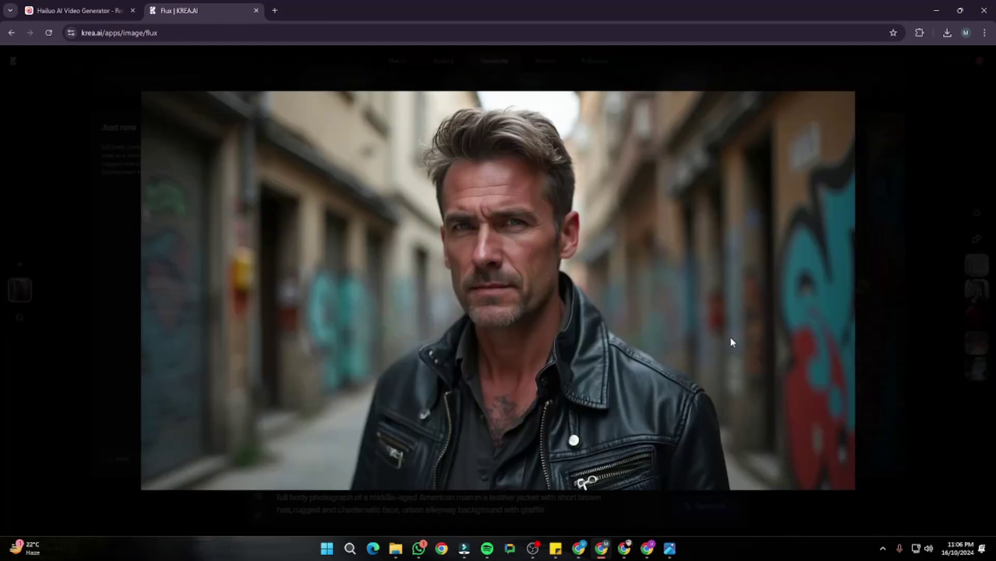
{"action": "key", "text": "Right"}
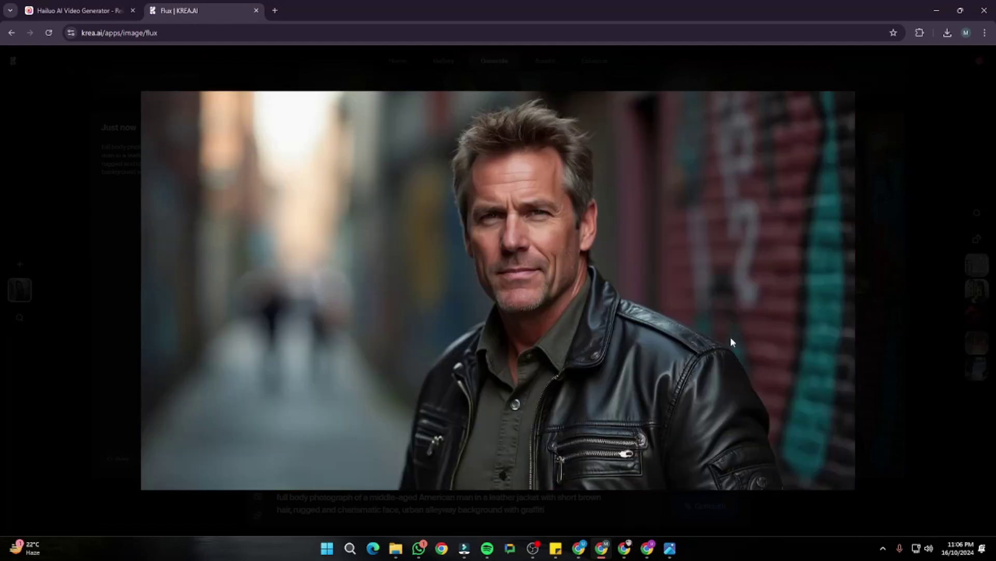
{"action": "key", "text": "Left"}
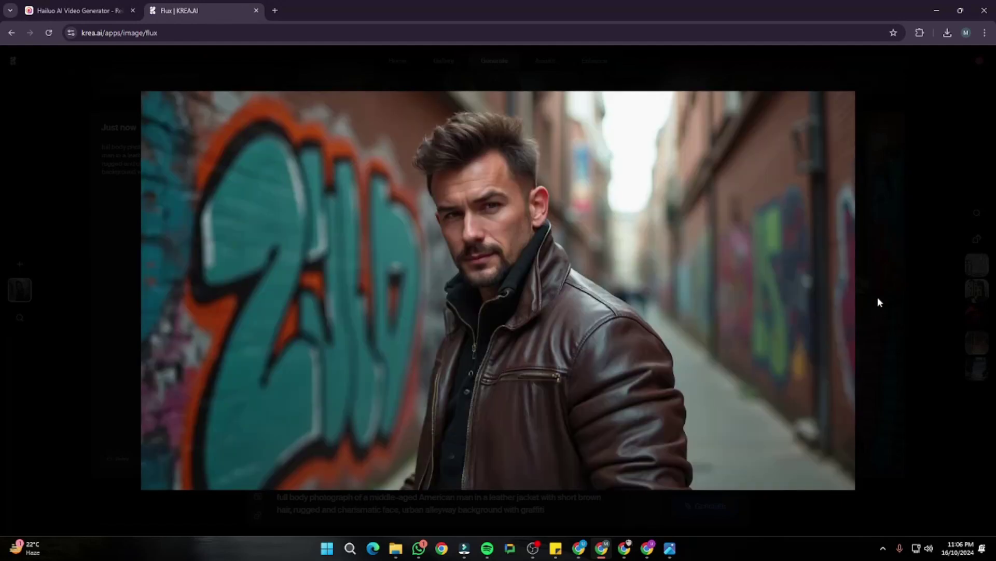
{"action": "left_click", "coordinate": [877, 299]}
View the downloaded image of the man in the brown leather jacket from the Downloads folder
{"action": "key", "text": "alt+Tab"}
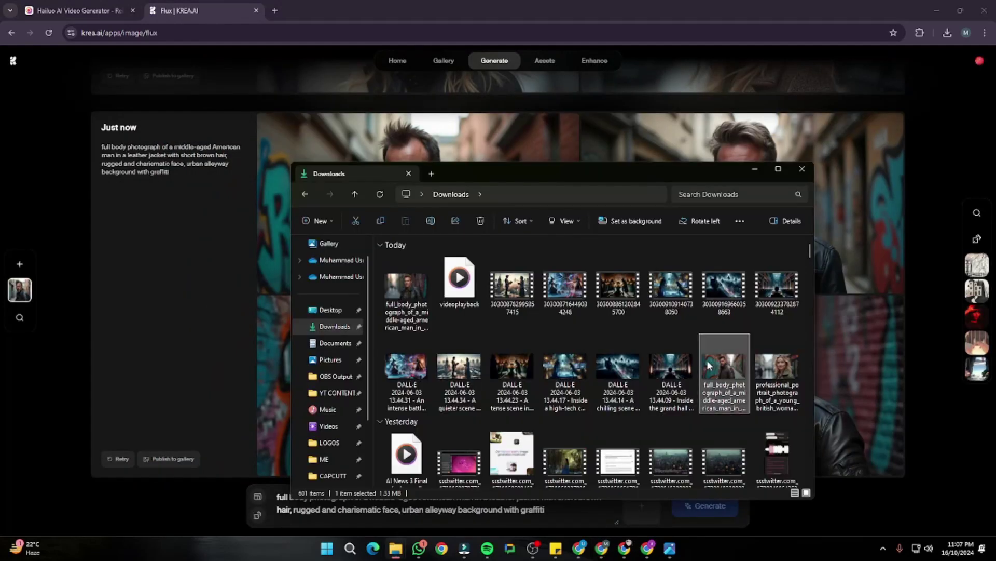
{"action": "key", "text": "Return"}
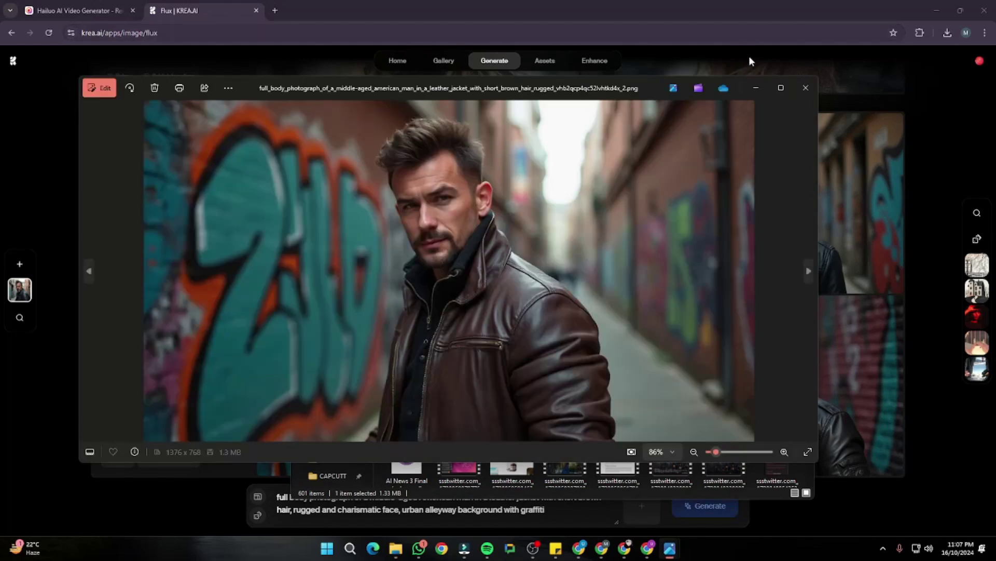
{"action": "left_click", "coordinate": [758, 87]}
In Hailuo AI, attach the downloaded brown-leather-jacket image as reference and change the prompt to "man smiling and waving at someone"
{"action": "left_click", "coordinate": [78, 10]}
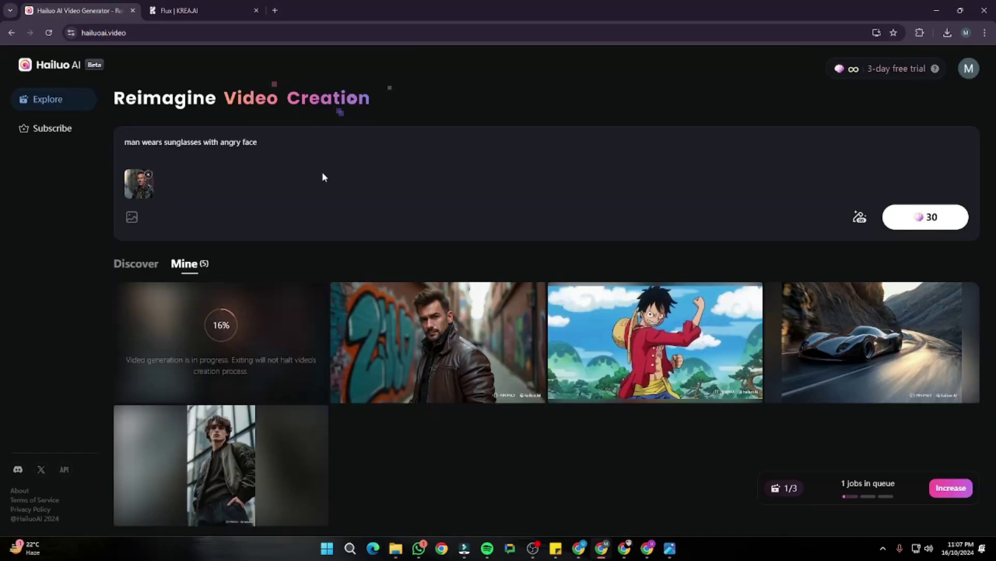
{"action": "key", "text": "alt+Tab"}
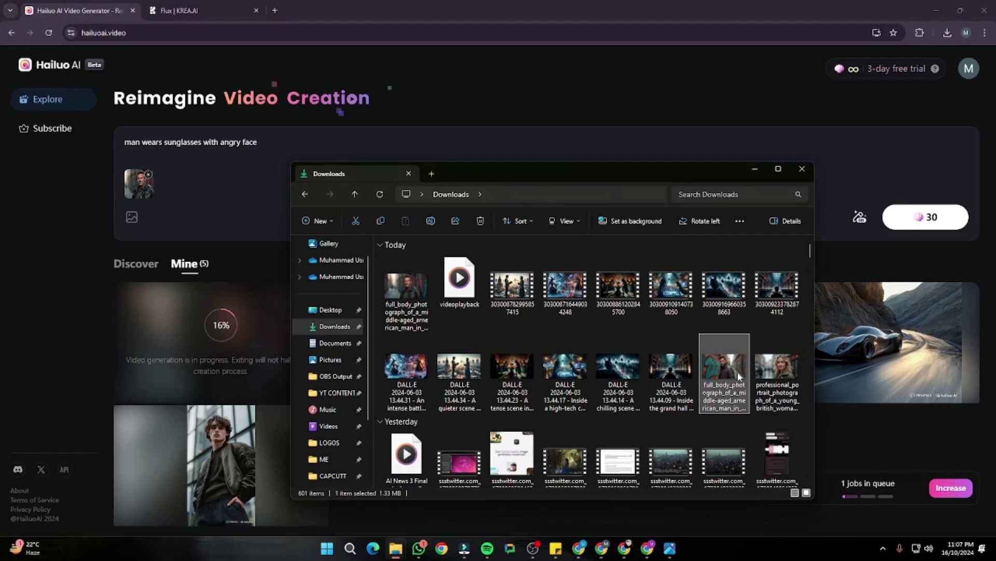
{"action": "left_click_drag", "start_coordinate": [145, 179], "coordinate": [164, 165]}
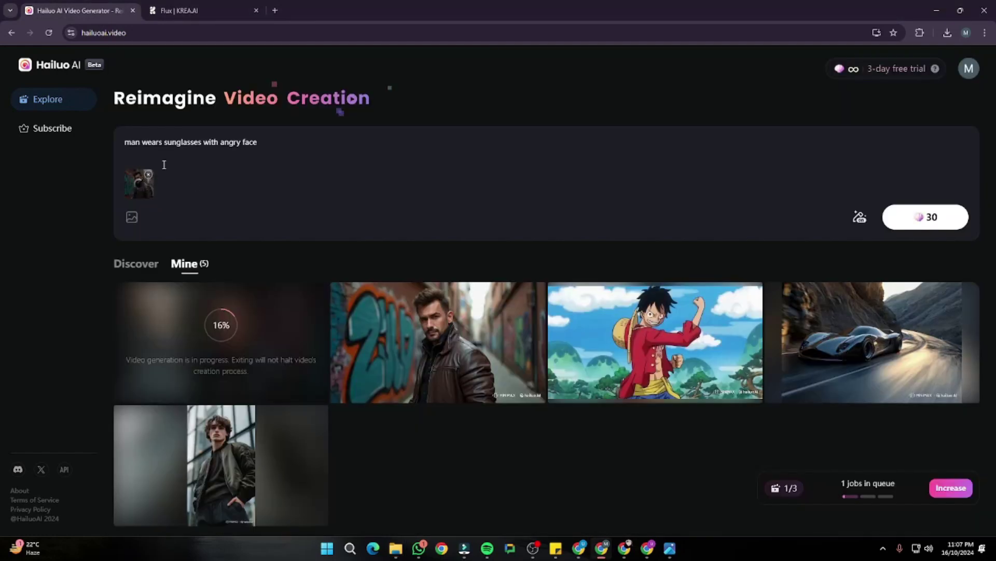
{"action": "left_click_drag", "start_coordinate": [273, 145], "coordinate": [100, 146]}
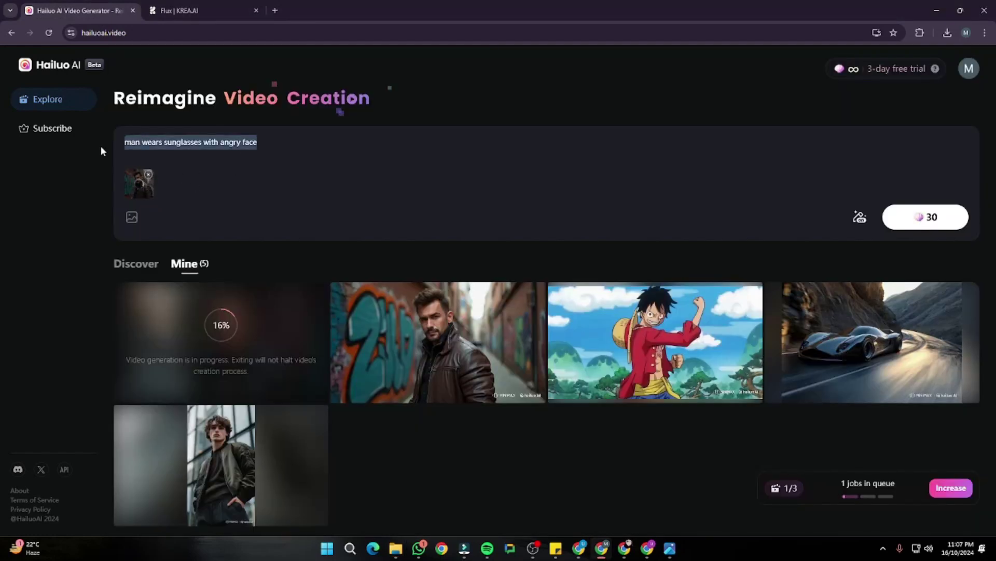
{"action": "key", "text": "BackSpace"}
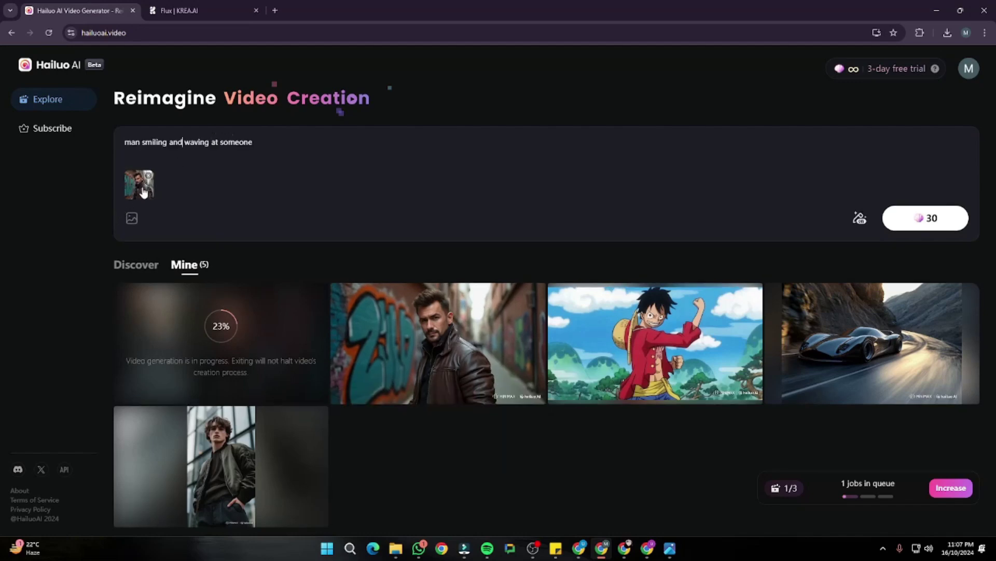
Preview the attached reference image at full size and return to the video creation page
{"action": "left_click", "coordinate": [144, 192]}
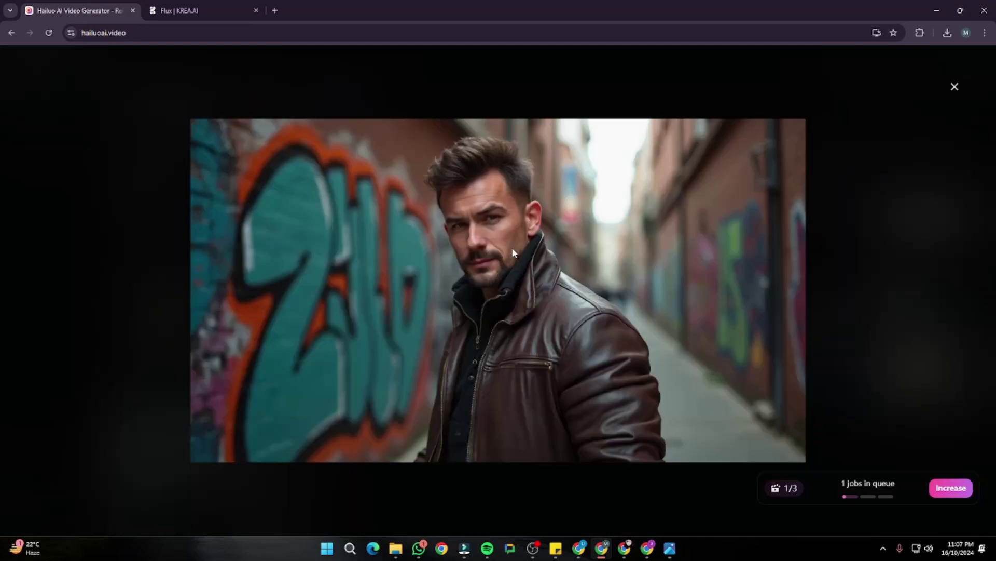
{"action": "left_click", "coordinate": [900, 250]}
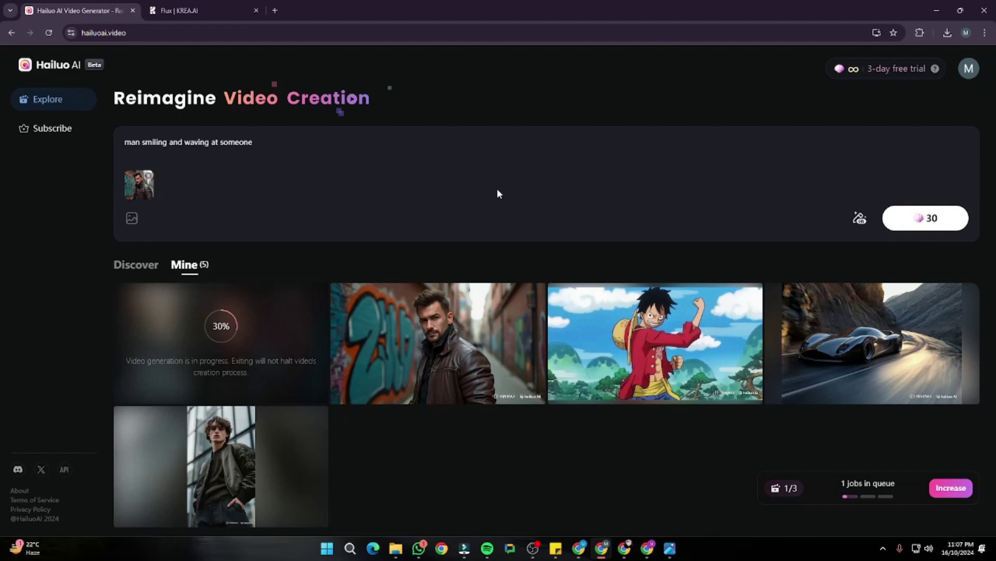
{"action": "left_click", "coordinate": [532, 333]}
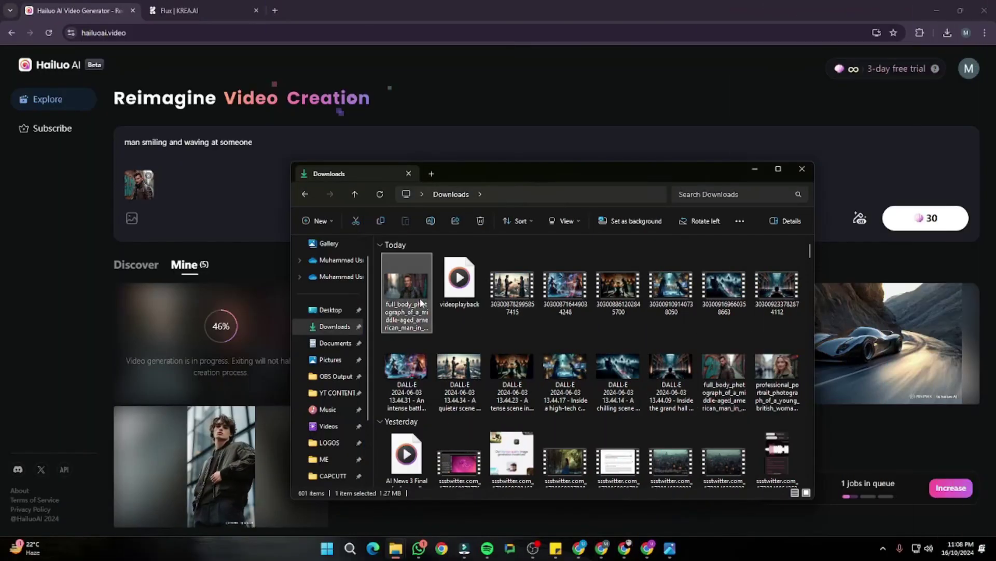
Attach the downloaded image of the man in the black leather jacket and set the prompt to "man wears sunglasses with angry face"
{"action": "double_click", "coordinate": [420, 303]}
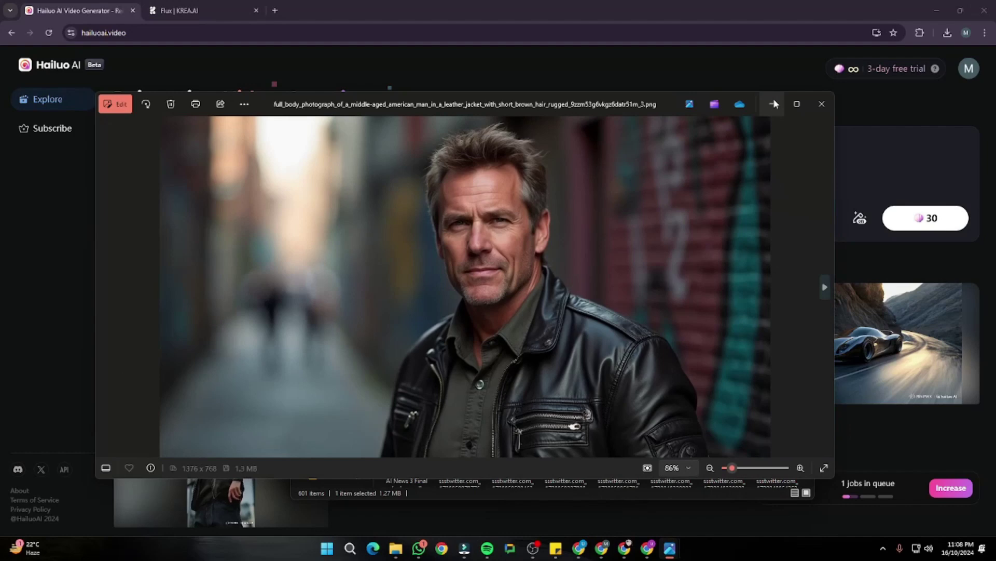
{"action": "left_click", "coordinate": [774, 104]}
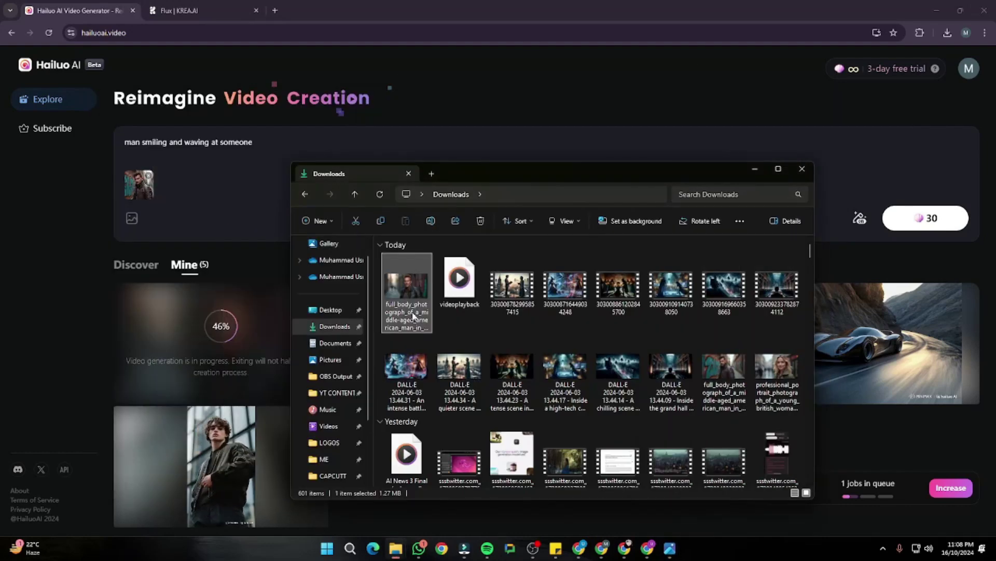
{"action": "left_click_drag", "start_coordinate": [402, 285], "coordinate": [164, 165]}
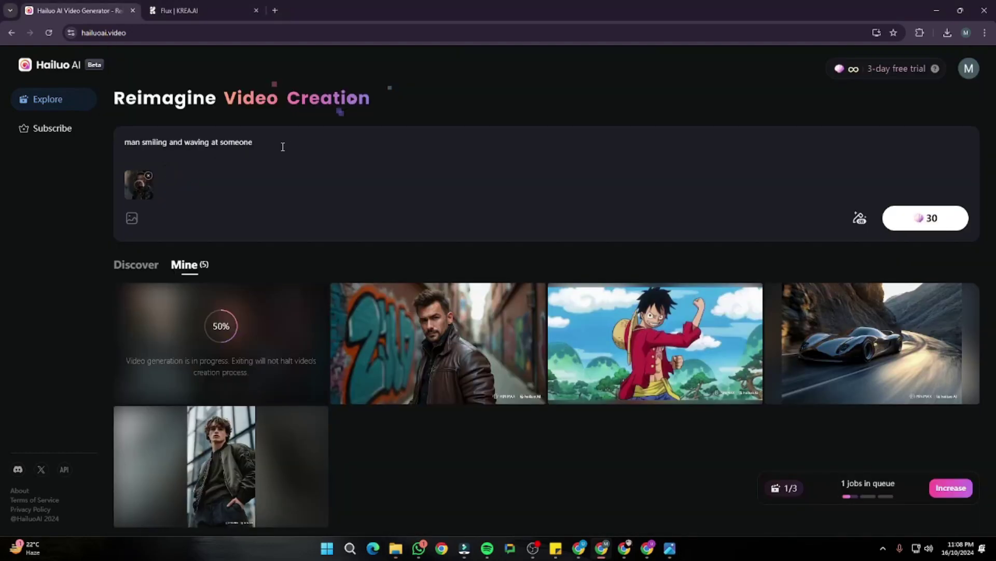
{"action": "type", "text": "man wearing sunglasses, with angry face"}
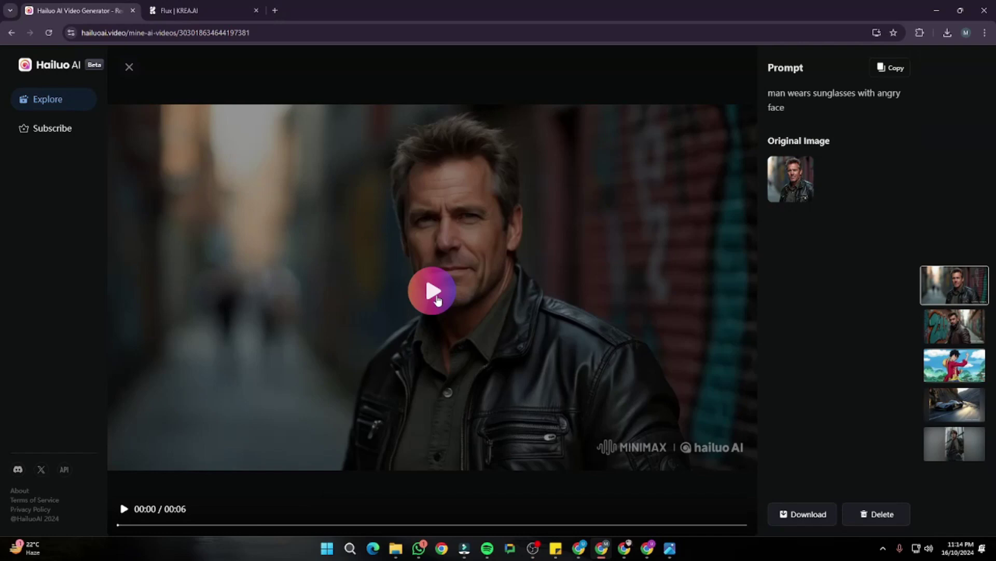
Play the generated video of the man in the black leather jacket
{"action": "left_click", "coordinate": [434, 291]}
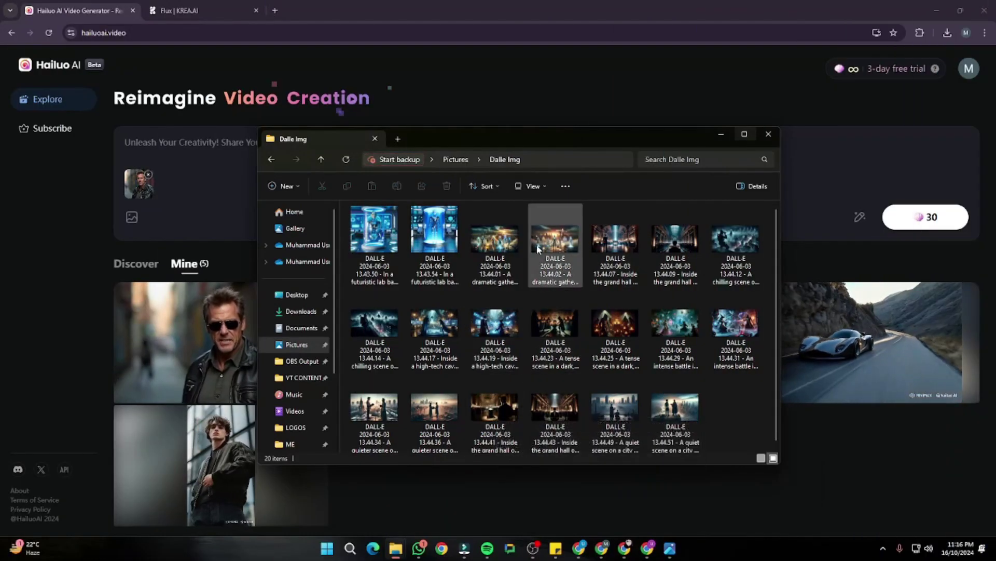
Browse the images in the Dalle Img folder, from the futuristic lab scenes through to the museum grand hall scenes
{"action": "double_click", "coordinate": [383, 235]}
{"action": "key", "text": "Right"}
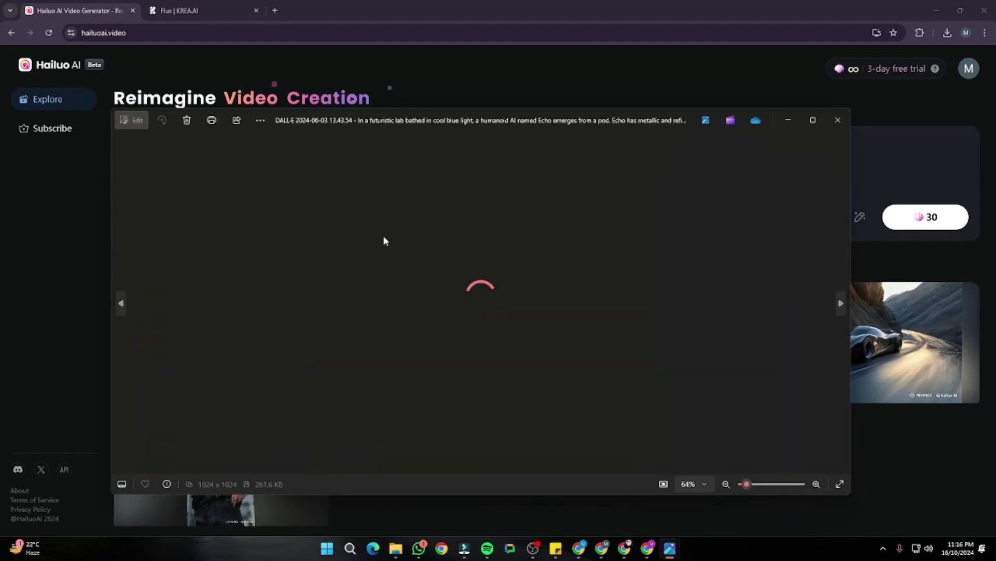
{"action": "key", "text": "Right"}
{"action": "key", "text": "Right"}
{"action": "key", "text": "Right"}
{"action": "key", "text": "Right"}
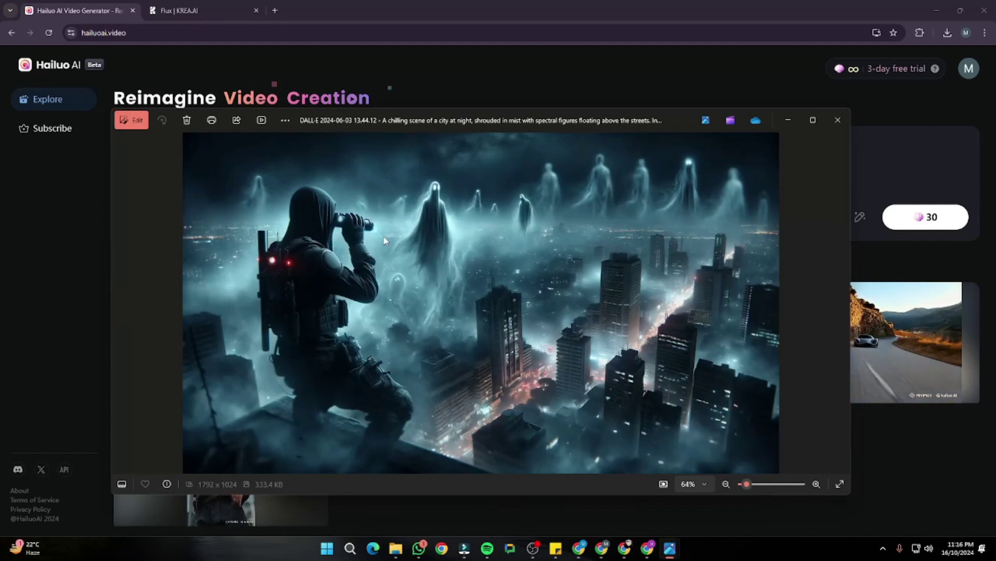
{"action": "key", "text": "Right"}
{"action": "key", "text": "Right"}
{"action": "key", "text": "Right"}
{"action": "key", "text": "Right"}
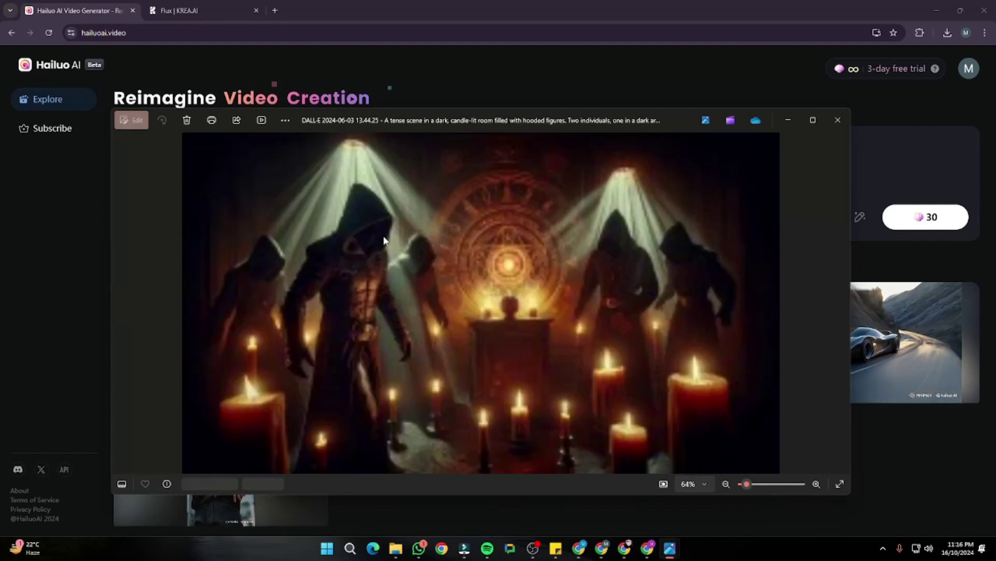
{"action": "key", "text": "Right"}
{"action": "key", "text": "Right"}
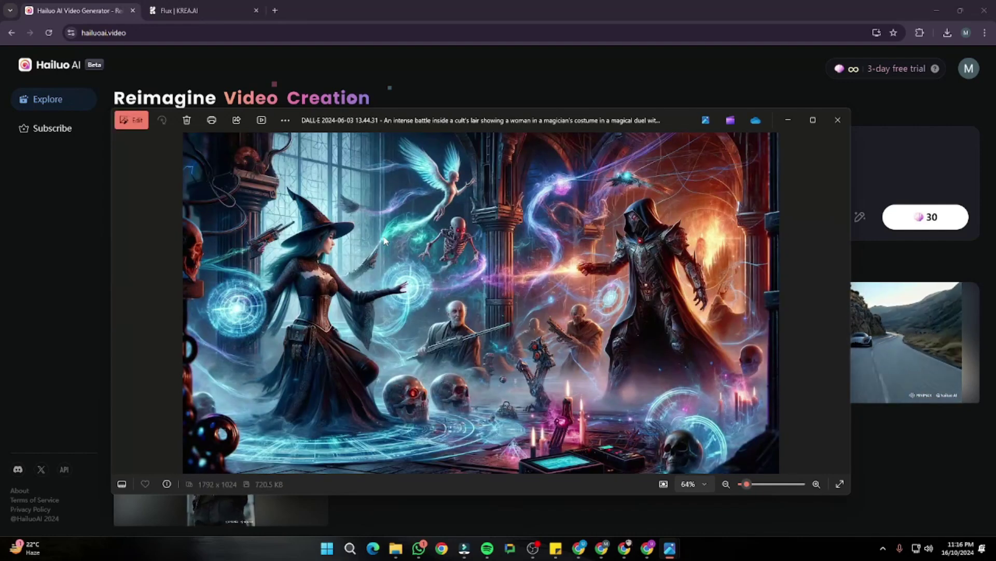
{"action": "key", "text": "Right"}
{"action": "key", "text": "Right"}
{"action": "key", "text": "Right"}
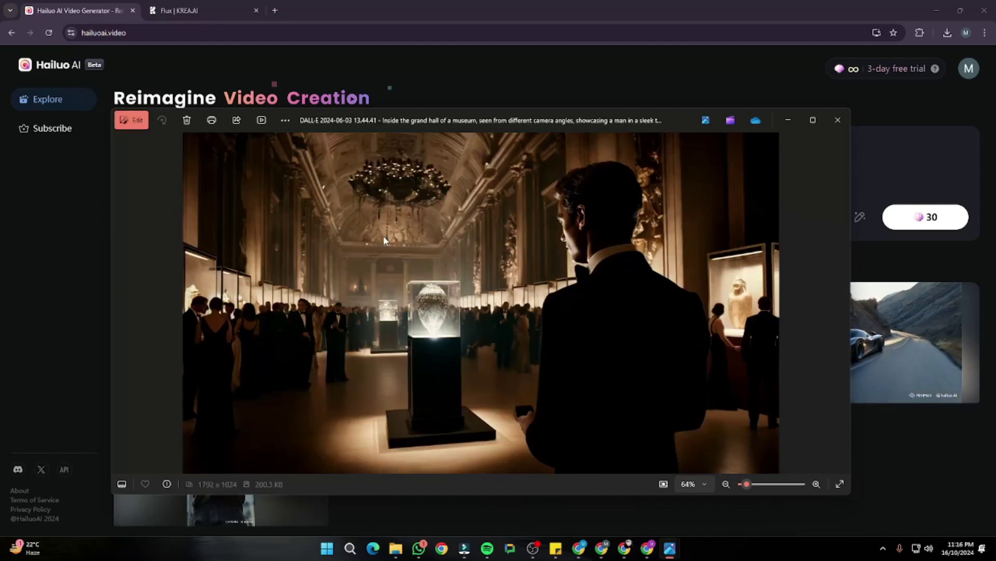
{"action": "key", "text": "Right"}
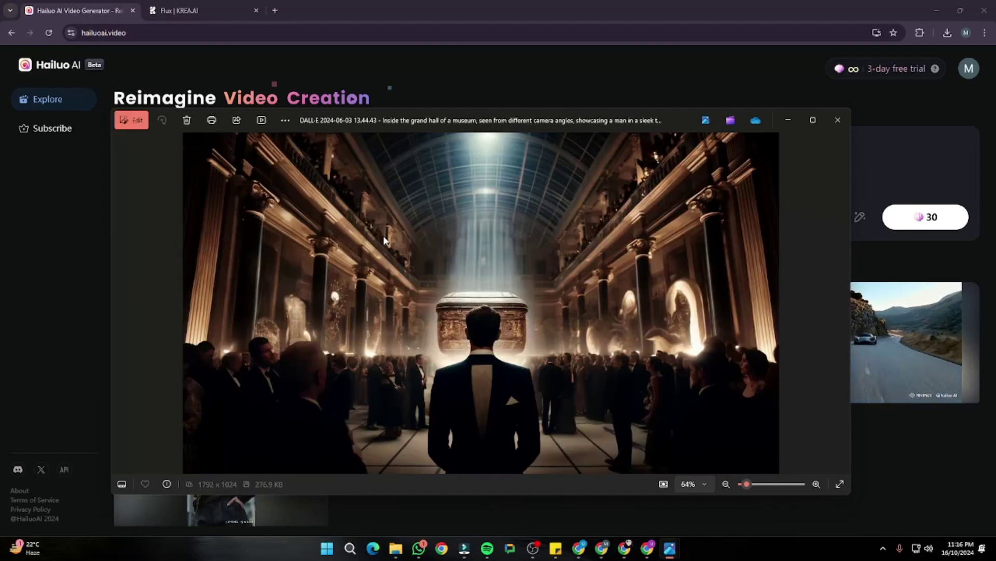
View the city rooftop at dawn image from the Dalle Img folder and close the image viewer
{"action": "key", "text": "Right"}
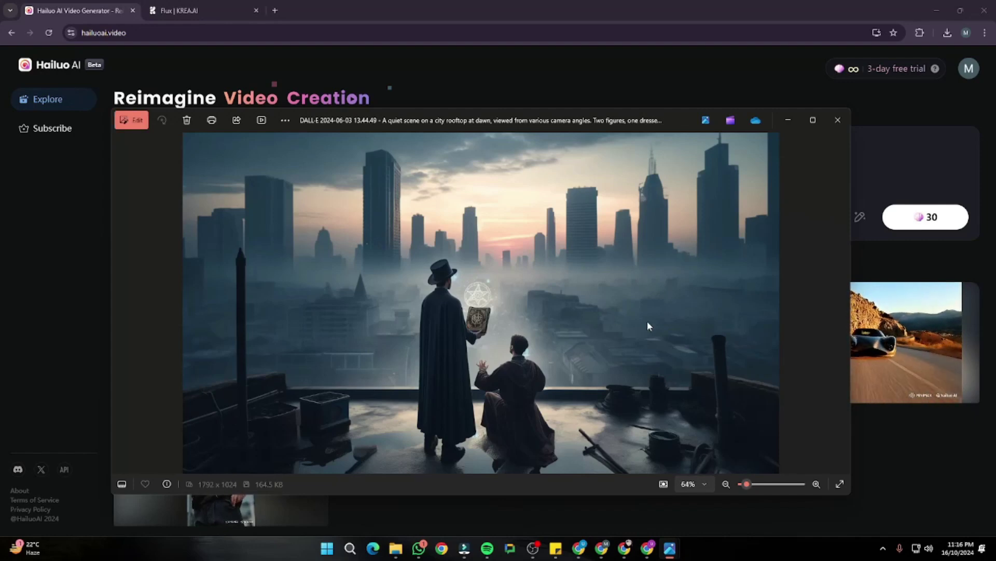
{"action": "left_click", "coordinate": [837, 120]}
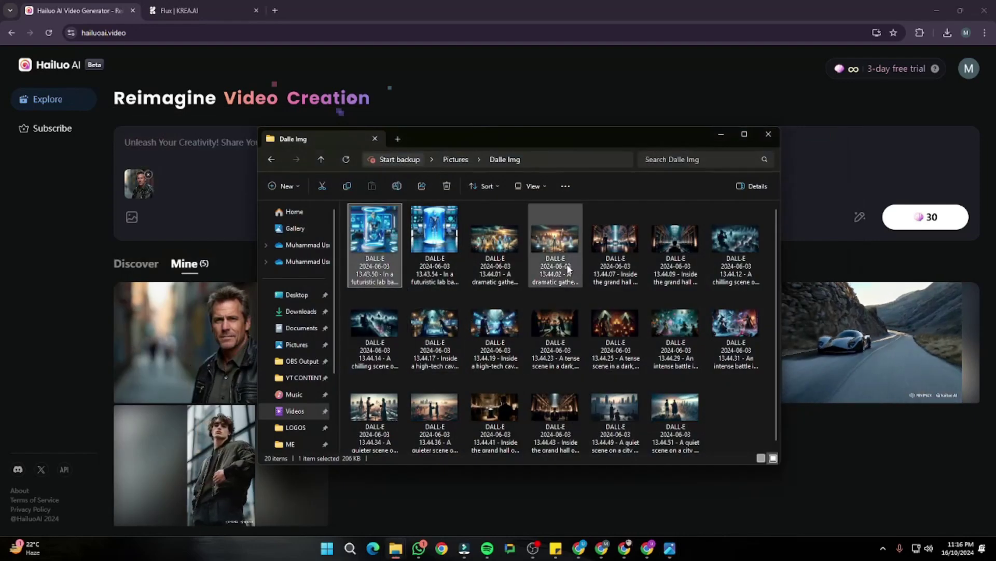
Try to attach the DALL-E dramatic gathering image to the video prompt and remove the leather-jacket man's reference image
{"action": "scroll", "coordinate": [585, 312], "scroll_direction": "down", "scroll_amount": 1}
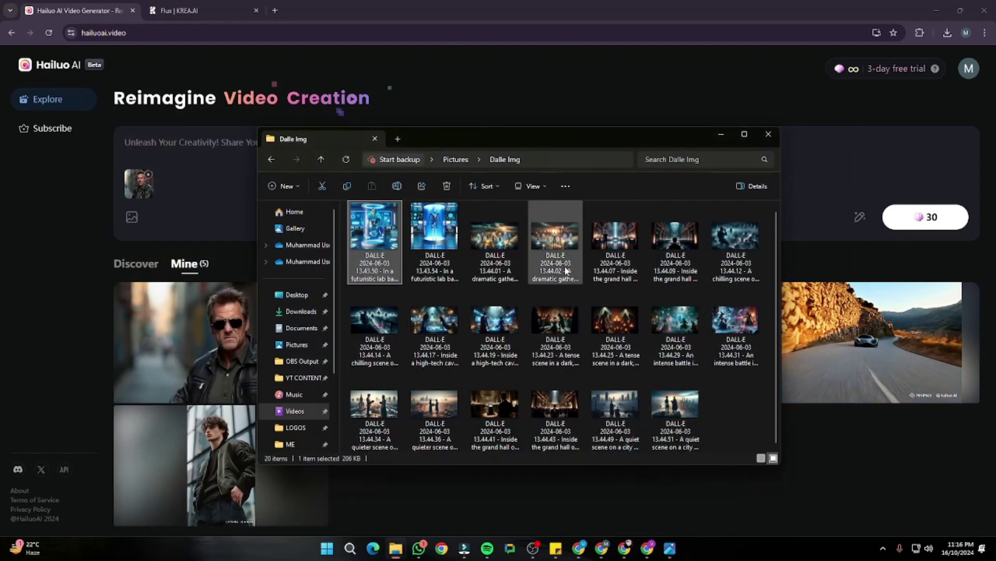
{"action": "left_click_drag", "start_coordinate": [563, 255], "coordinate": [187, 176]}
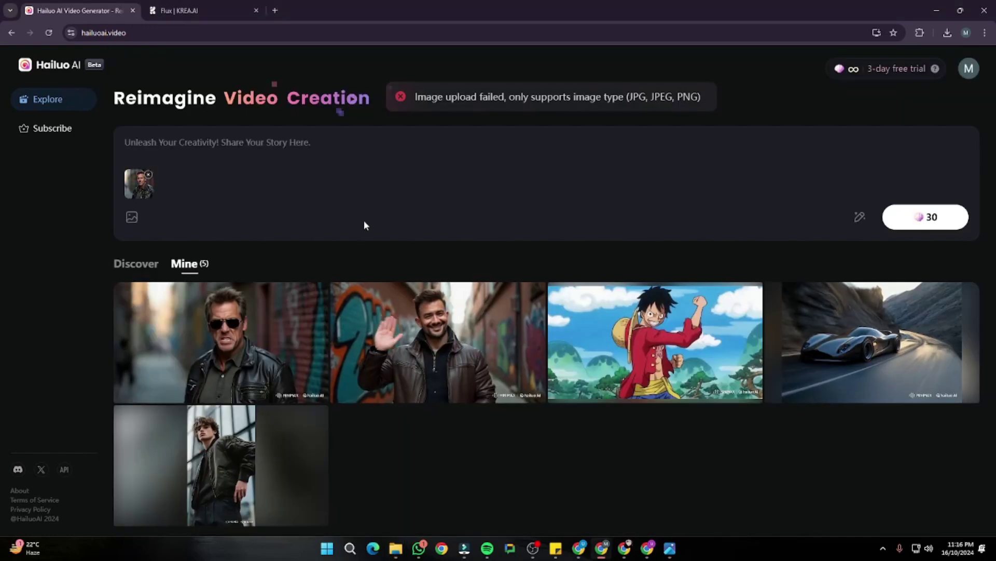
{"action": "left_click", "coordinate": [147, 174]}
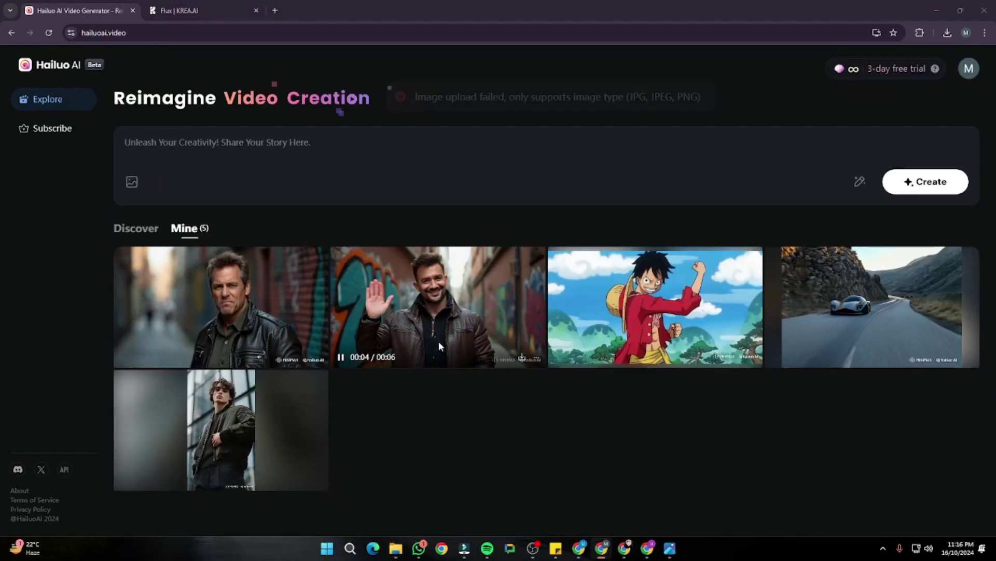
Play the downloaded video of the two men on the rooftop from the Downloads folder and close the player
{"action": "key", "text": "alt+Tab"}
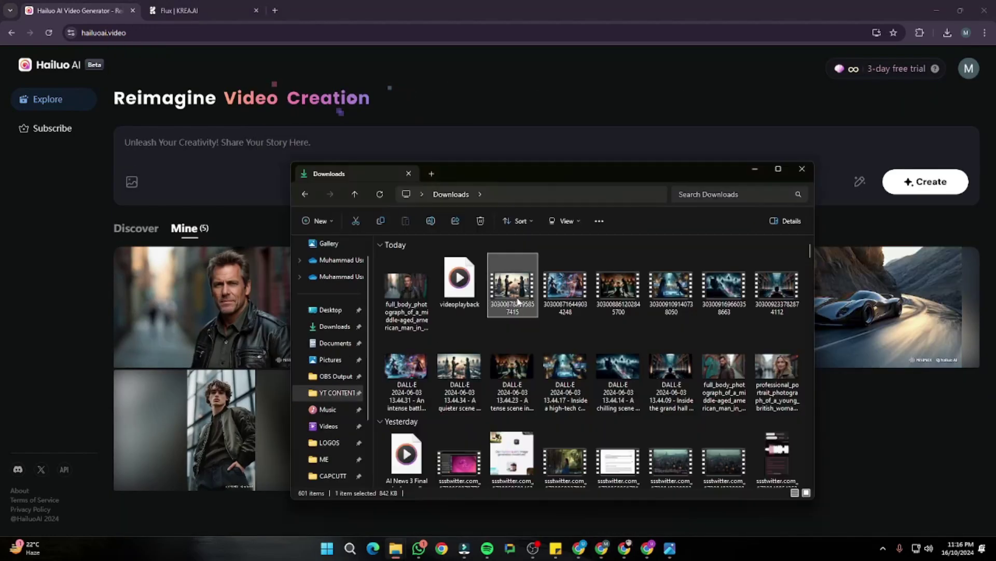
{"action": "double_click", "coordinate": [515, 296]}
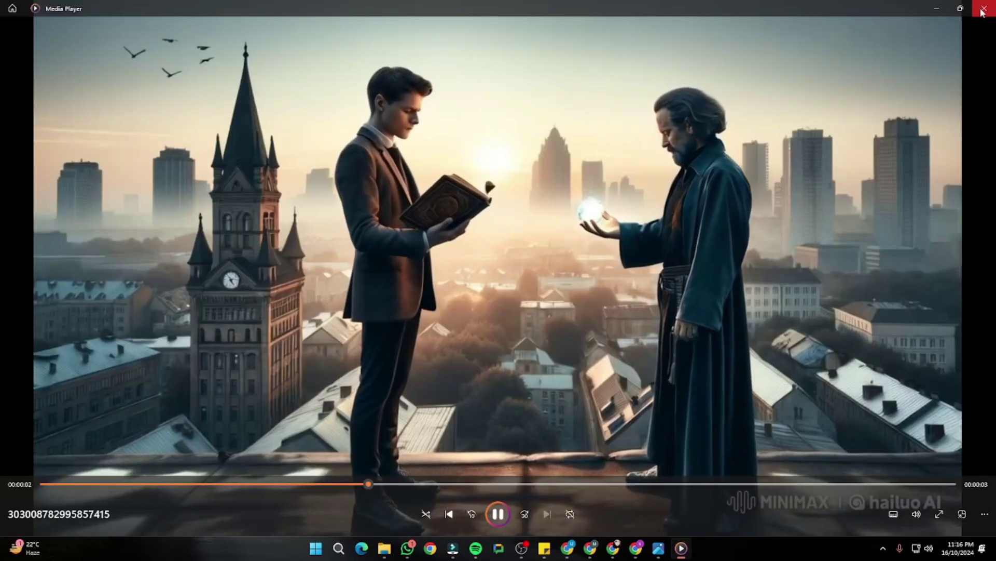
{"action": "left_click", "coordinate": [985, 8]}
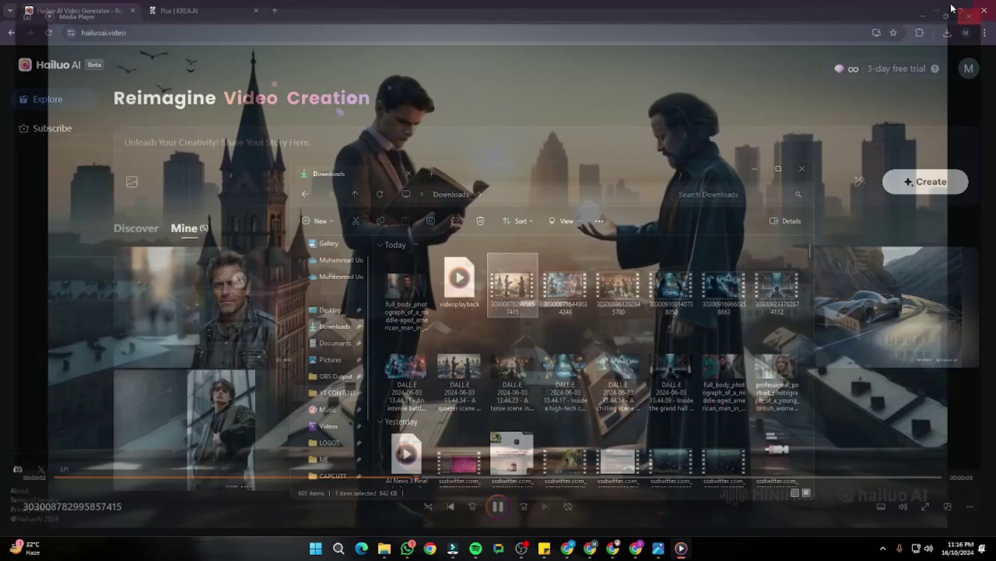
Switch to Wondershare Filmora, dismiss the finished export dialog and select all the media items in the project folder
{"action": "left_click_drag", "start_coordinate": [498, 324], "coordinate": [795, 297]}
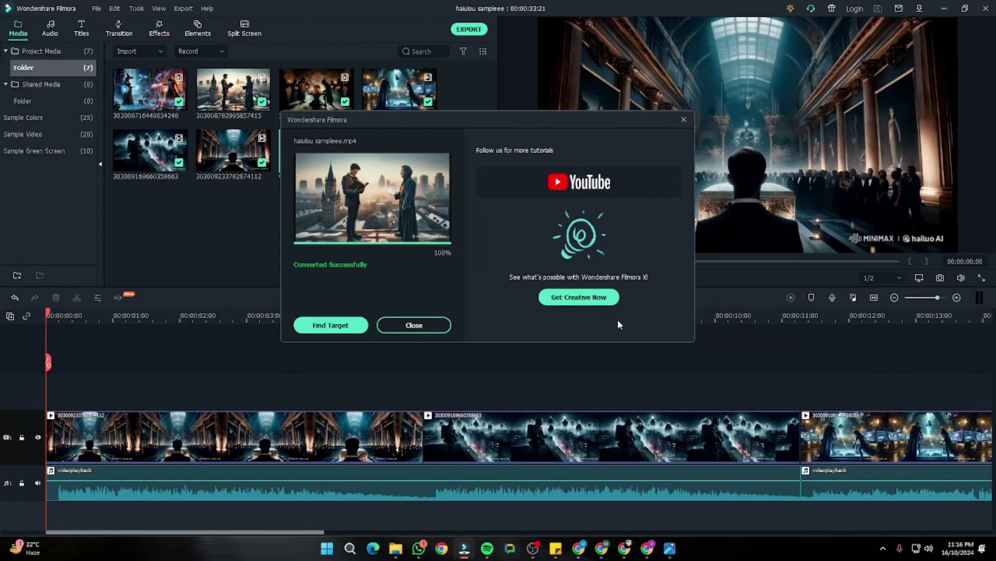
{"action": "left_click", "coordinate": [413, 326]}
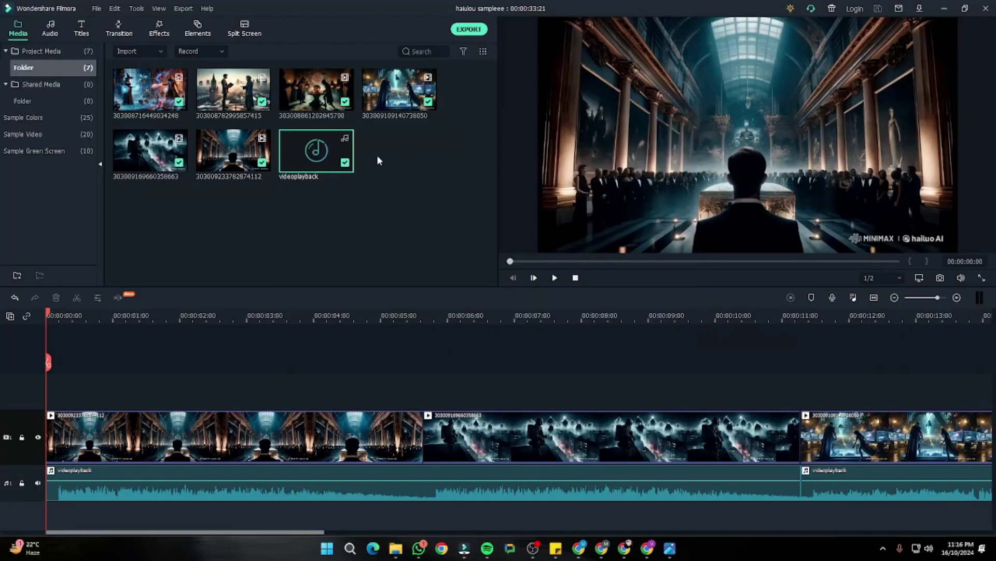
{"action": "left_click_drag", "start_coordinate": [414, 186], "coordinate": [112, 67]}
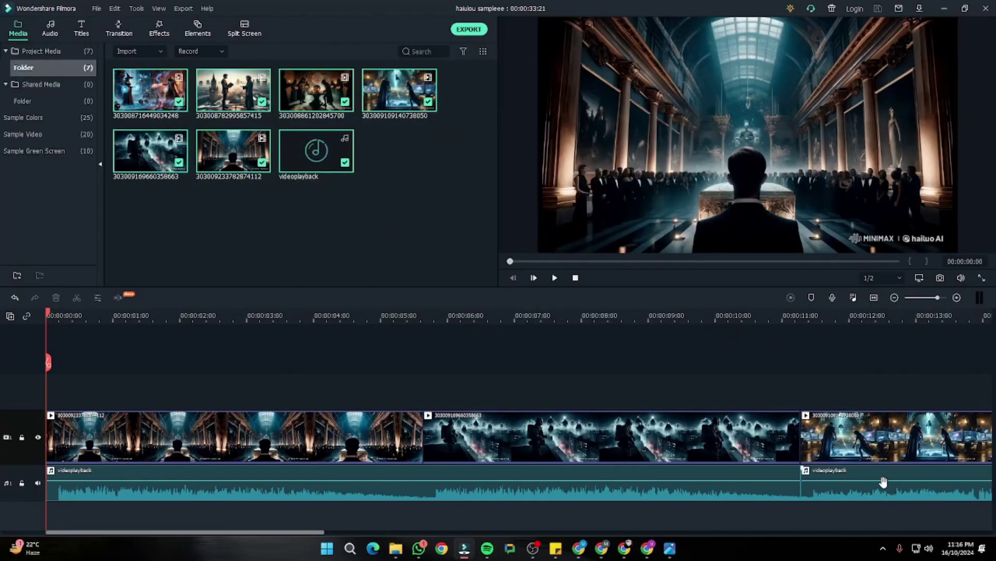
Select both videoplayback audio clips beneath the video clips on the timeline
{"action": "left_click_drag", "start_coordinate": [937, 300], "coordinate": [933, 298]}
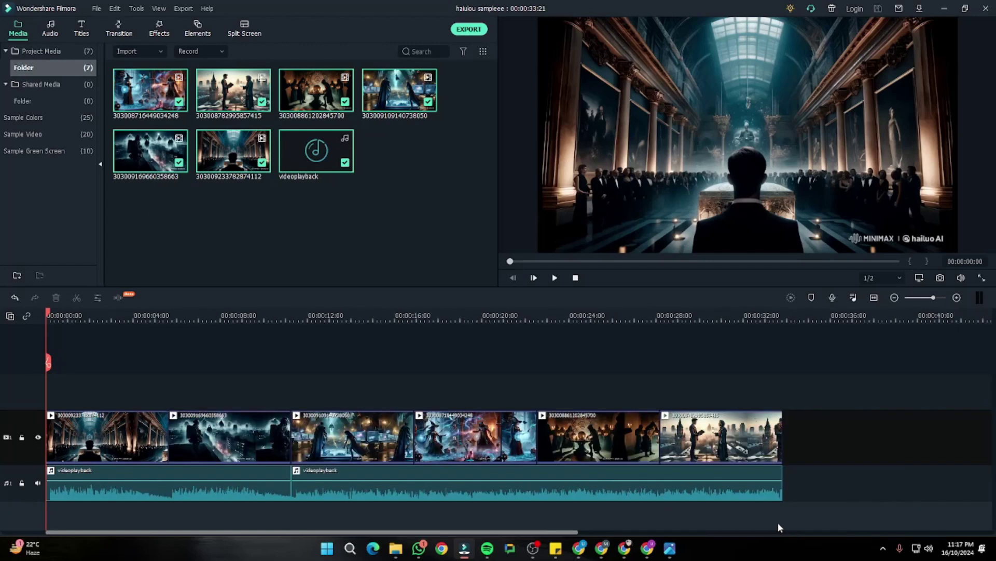
{"action": "left_click_drag", "start_coordinate": [778, 522], "coordinate": [229, 475]}
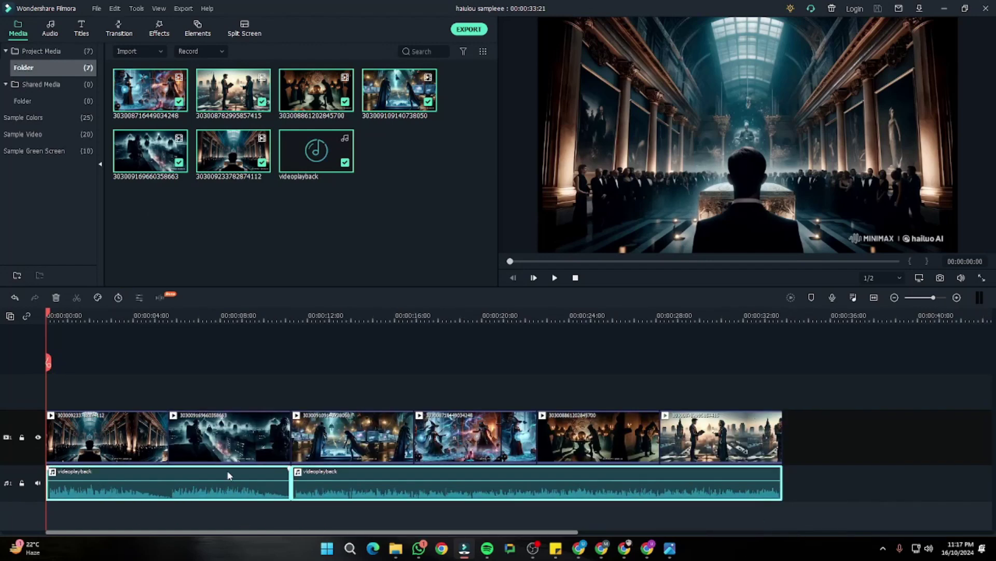
Switch to the YouTube music video in Chrome and highlight its search query "intense background music no copyright"
{"action": "left_click", "coordinate": [594, 553]}
{"action": "left_click", "coordinate": [582, 552]}
{"action": "left_click", "coordinate": [551, 491]}
{"action": "left_click", "coordinate": [342, 11]}
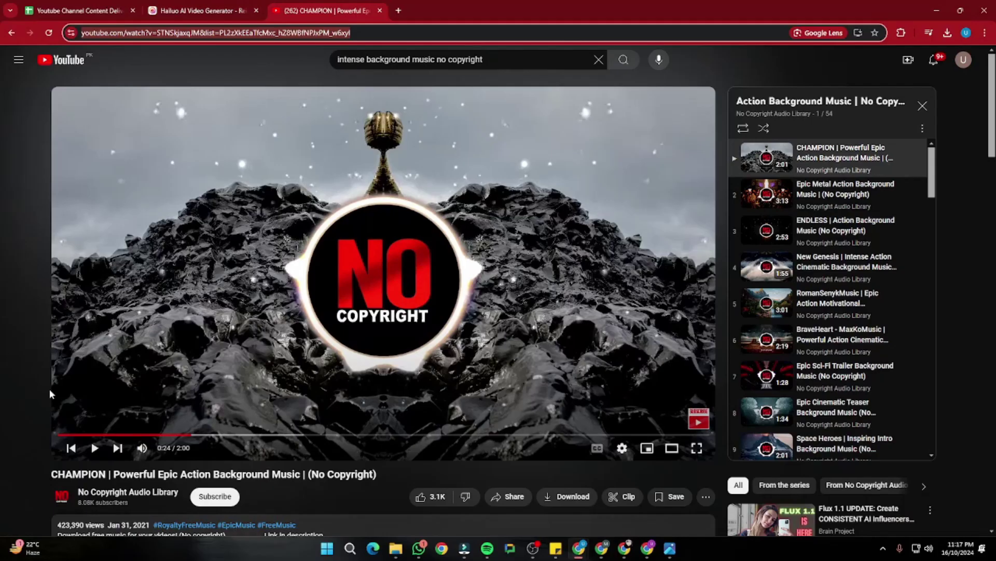
{"action": "left_click_drag", "start_coordinate": [344, 59], "coordinate": [441, 56]}
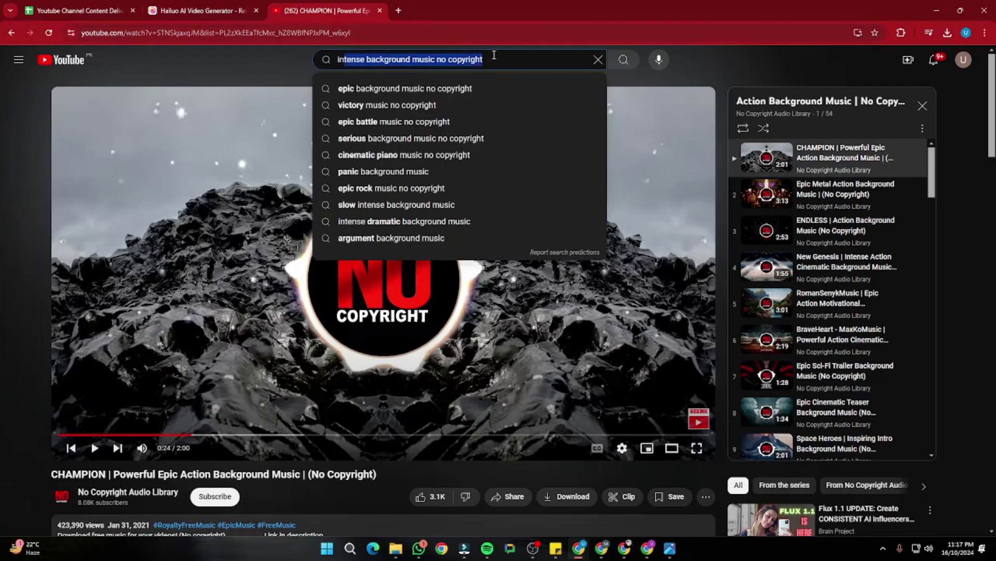
Review the title and description of the "CHAMPION | Powerful Epic Action Background Music" video for download links and usage terms
{"action": "scroll", "coordinate": [16, 407], "scroll_direction": "down", "scroll_amount": 2}
{"action": "left_click_drag", "start_coordinate": [52, 370], "coordinate": [379, 366]}
{"action": "left_click", "coordinate": [373, 356]}
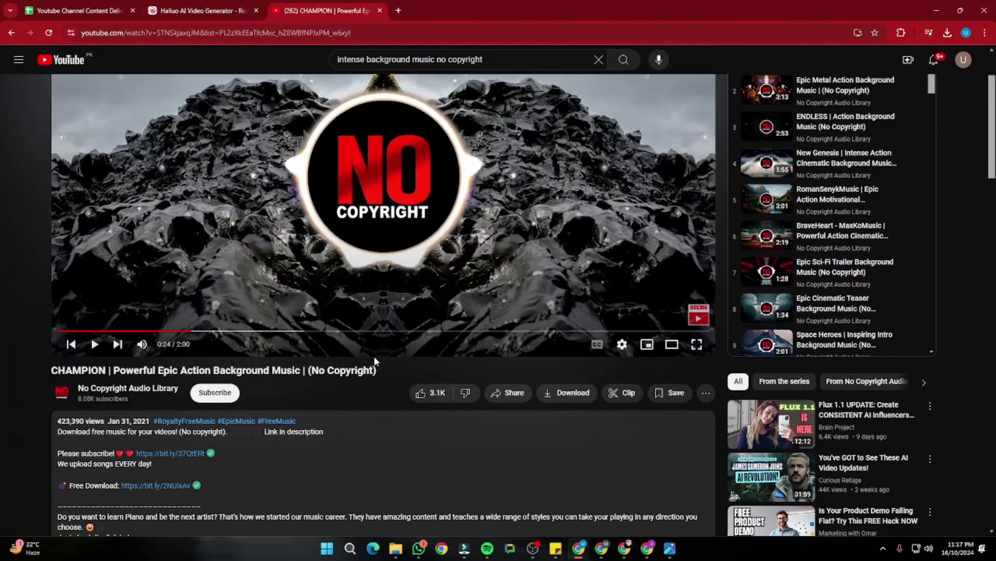
{"action": "scroll", "coordinate": [34, 390], "scroll_direction": "down", "scroll_amount": 5}
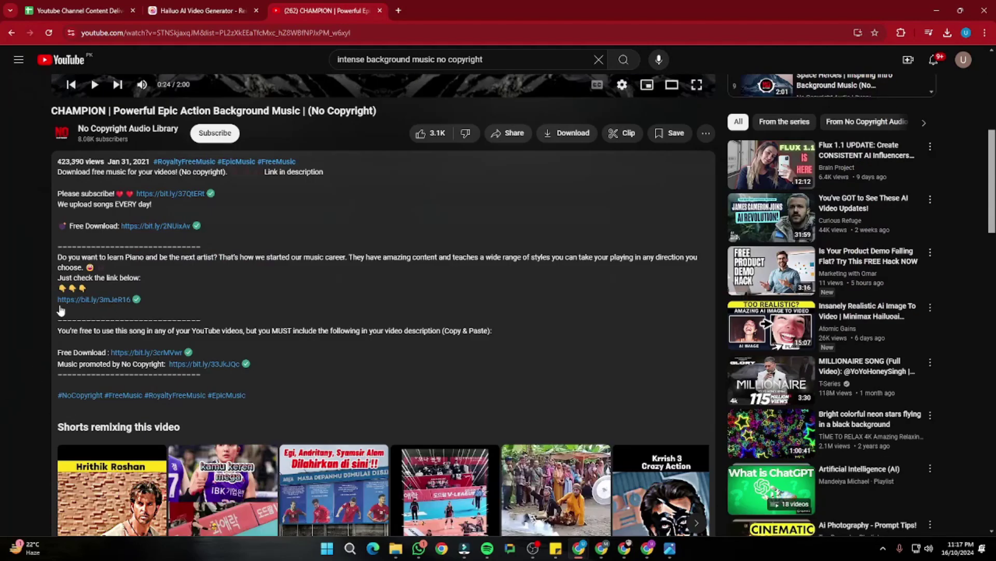
{"action": "scroll", "coordinate": [335, 234], "scroll_direction": "up", "scroll_amount": 7}
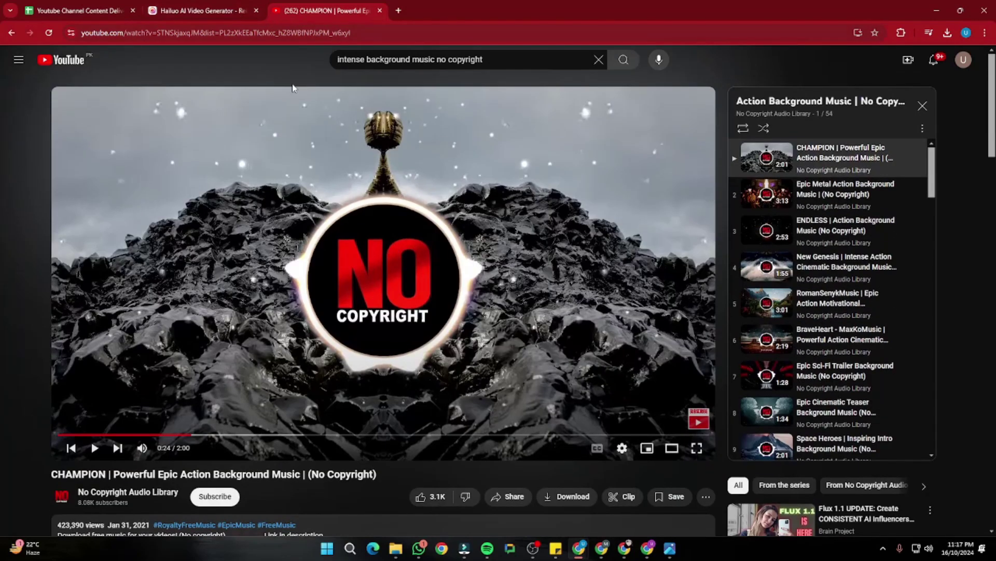
Return to Wondershare Filmora, deselect the audio clips and scrub through the assembled video in the preview
{"action": "left_click", "coordinate": [465, 548]}
{"action": "left_click", "coordinate": [123, 514]}
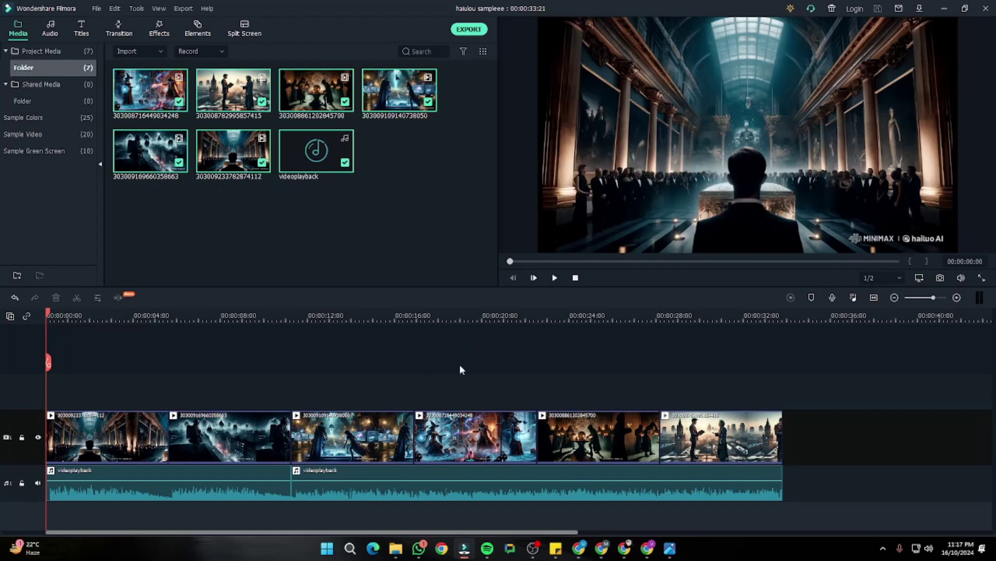
{"action": "left_click_drag", "start_coordinate": [511, 264], "coordinate": [702, 261]}
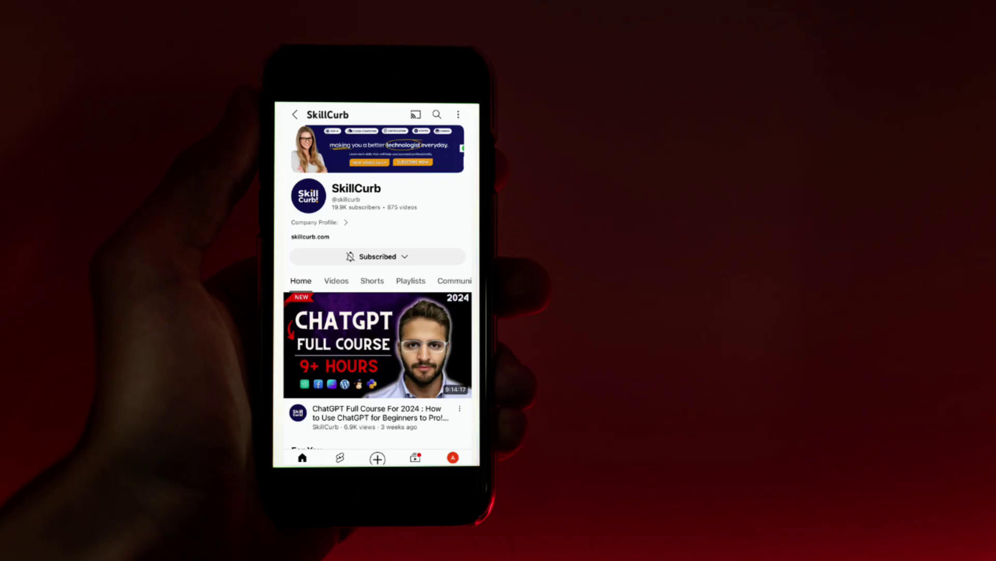